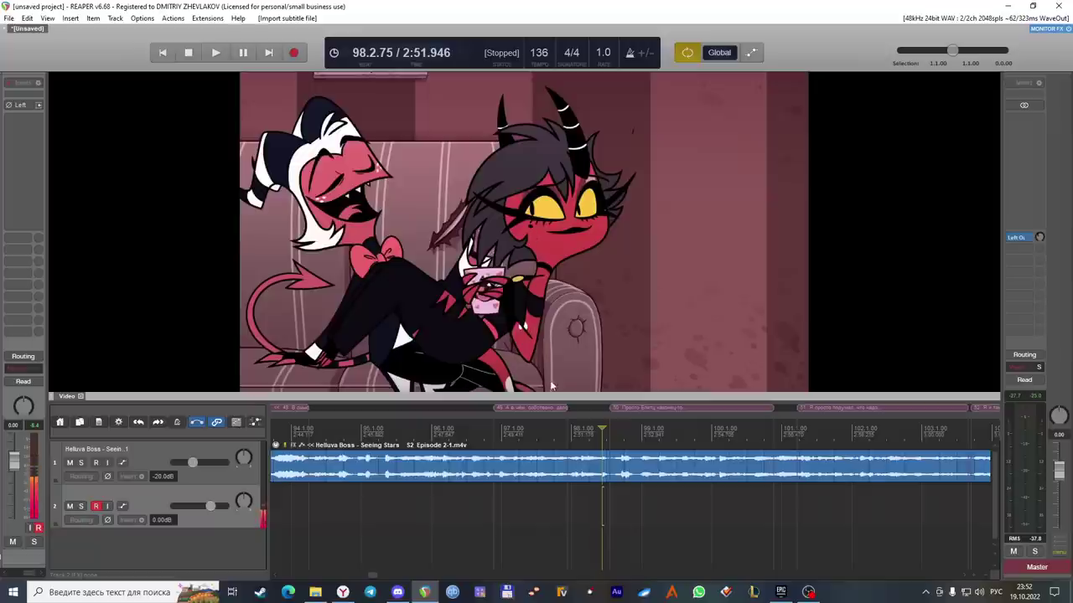
Record a voice take on track 2 from 3:28.219, covering the lines "Сэр, если я могу так сказать," and "Вы все правильно делаете.".
mouse_move(587, 491)
mouse_down()
mouse_move(559, 491)
mouse_move(571, 492)
mouse_up()
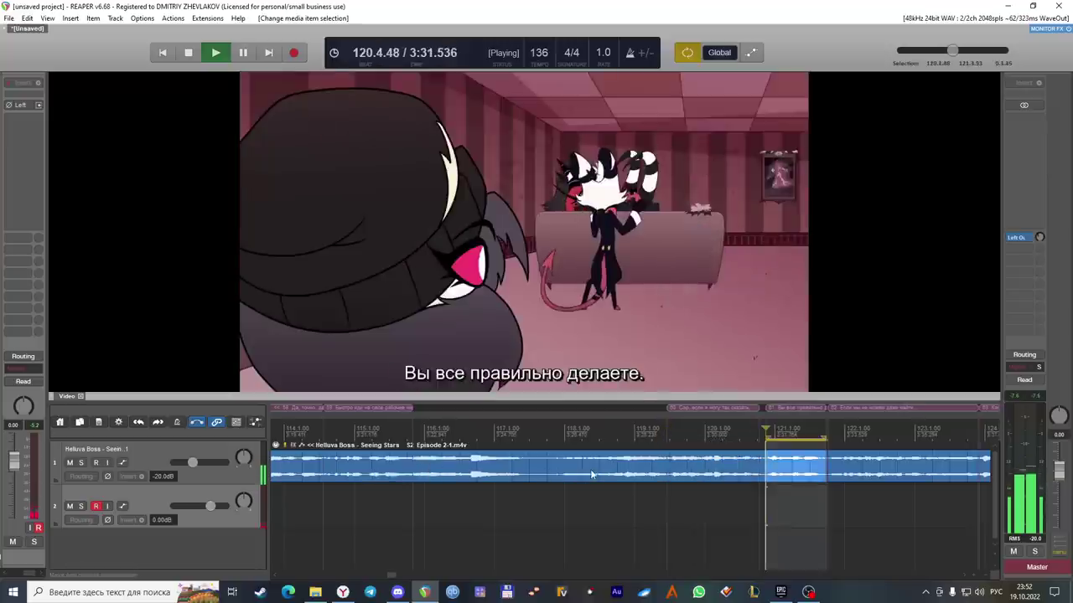
click(447, 490)
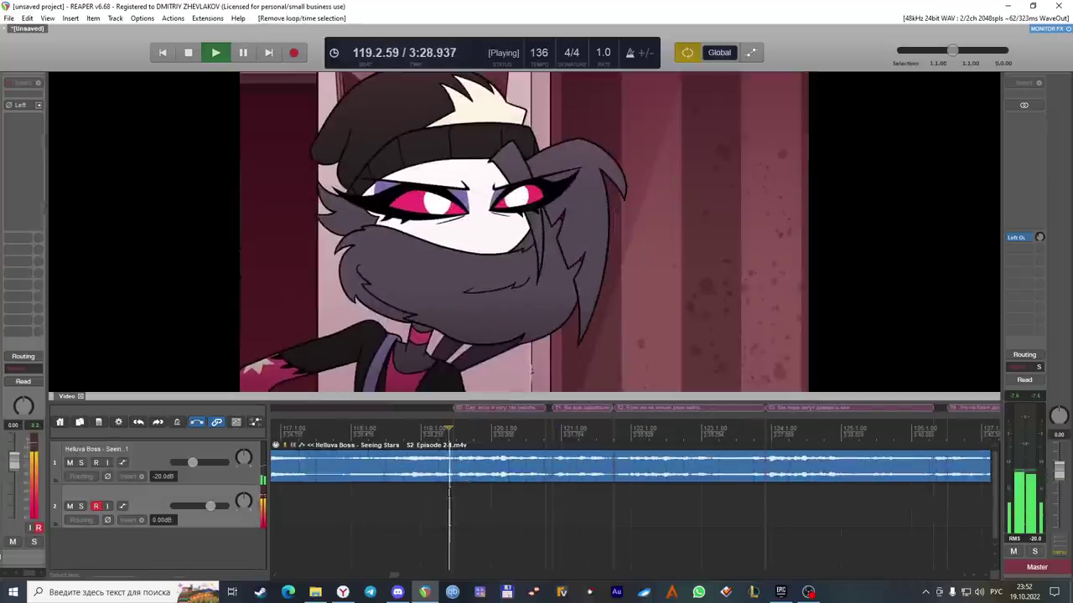
key(space)
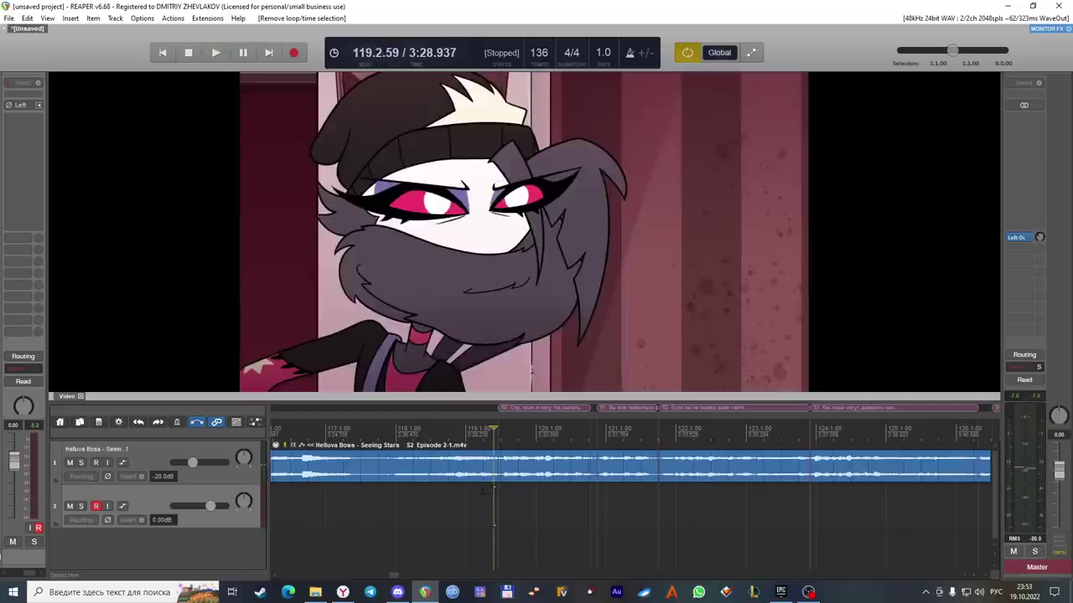
click(476, 490)
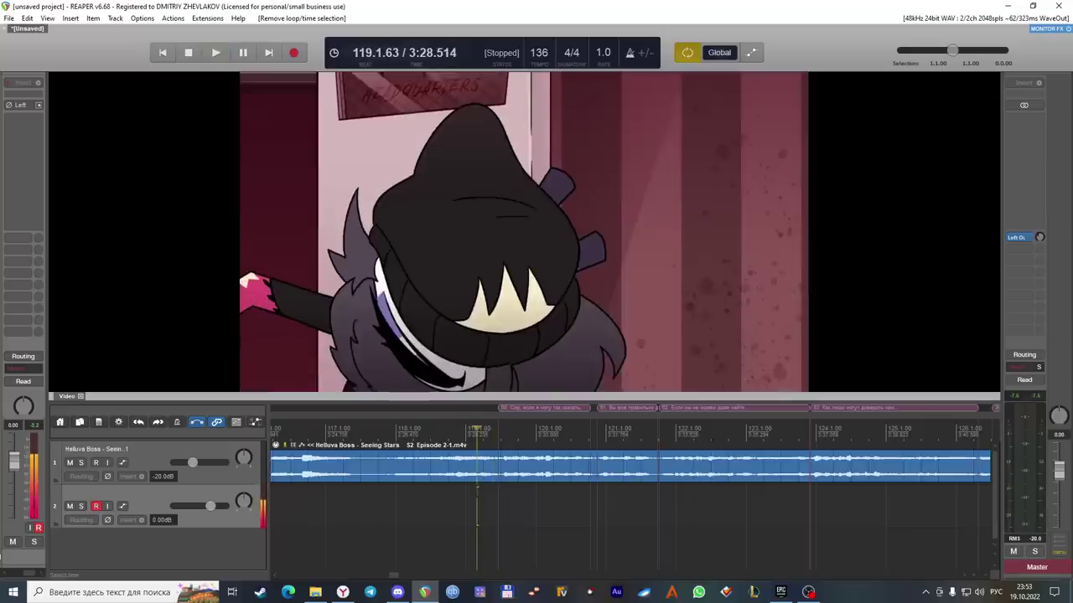
click(466, 500)
key(ctrl+r)
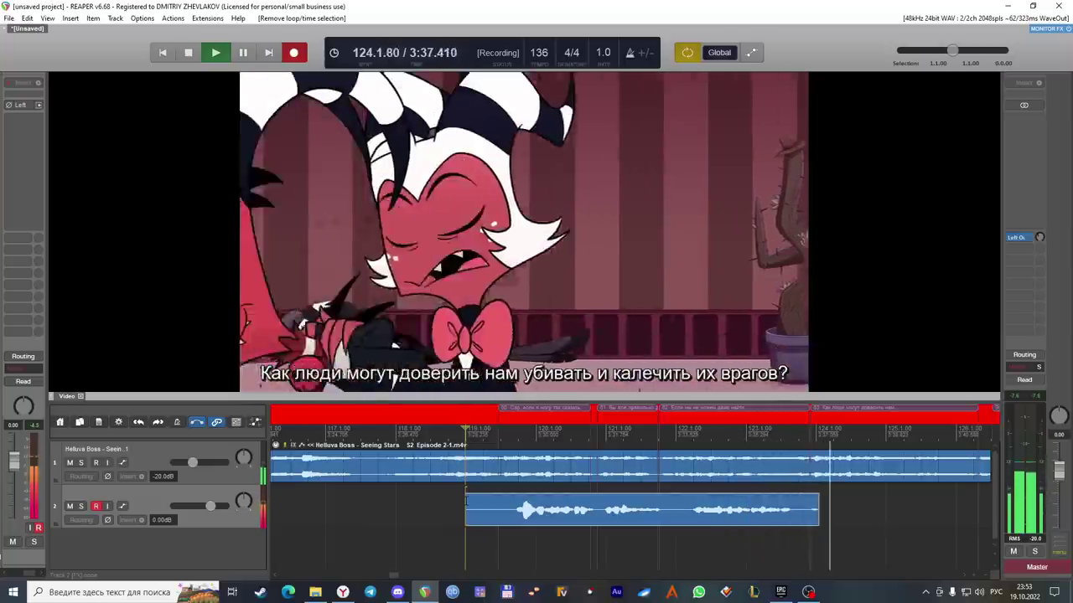
key(space)
Slip the new take's contents slightly earlier, then split it after the second phrase and delete the remainder.
drag(557, 513, 529, 517)
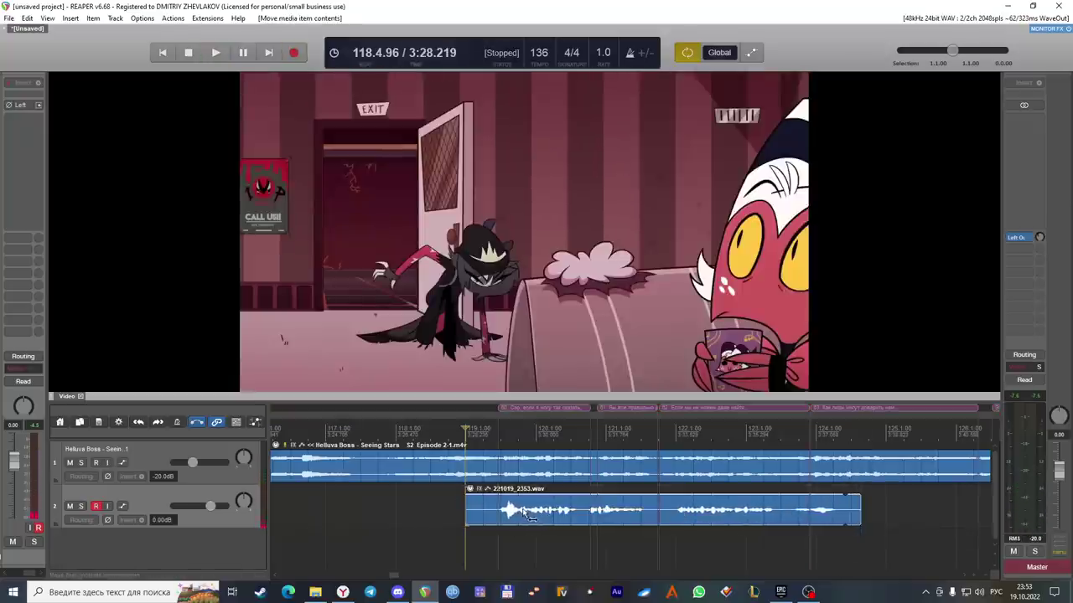
click(662, 514)
key(s)
key(Delete)
Split the take between its two phrases at 3:31.189 and move both pieces slightly later to match the video.
click(587, 513)
key(s)
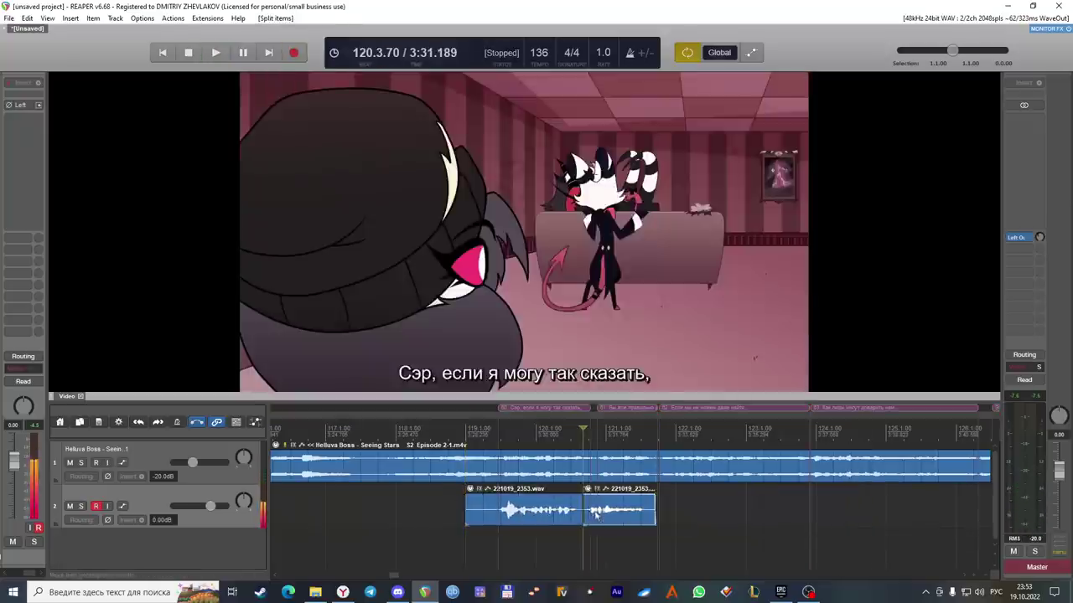
drag(594, 515, 601, 514)
drag(490, 508, 493, 508)
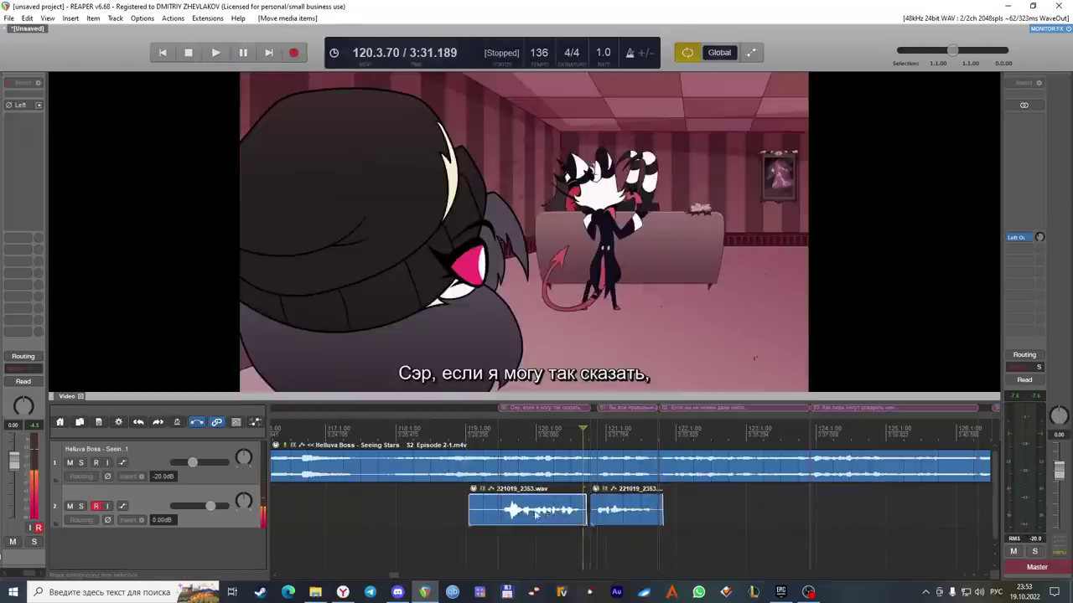
click(492, 509)
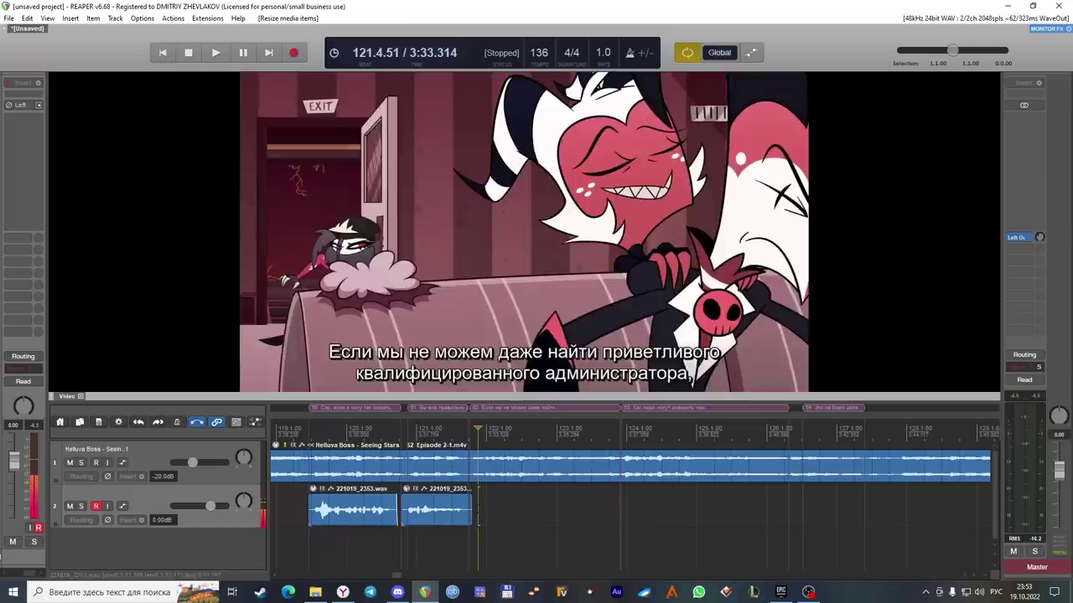
Try two voice takes of the line beginning "Если мы не можем даже найти приветливого" from 3:33.173 and discard them.
key(ctrl+r)
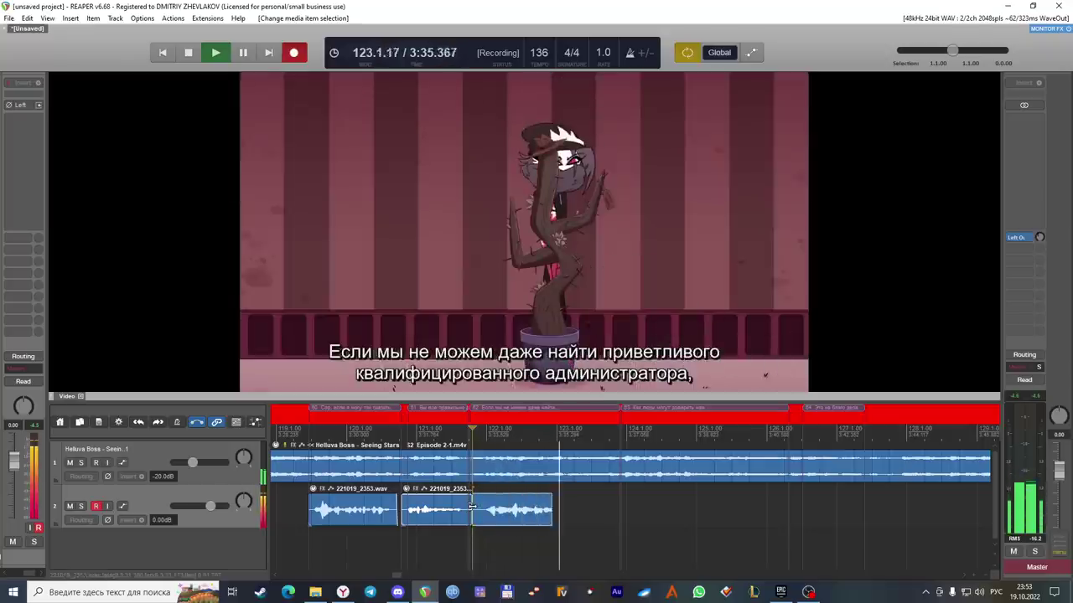
key(space)
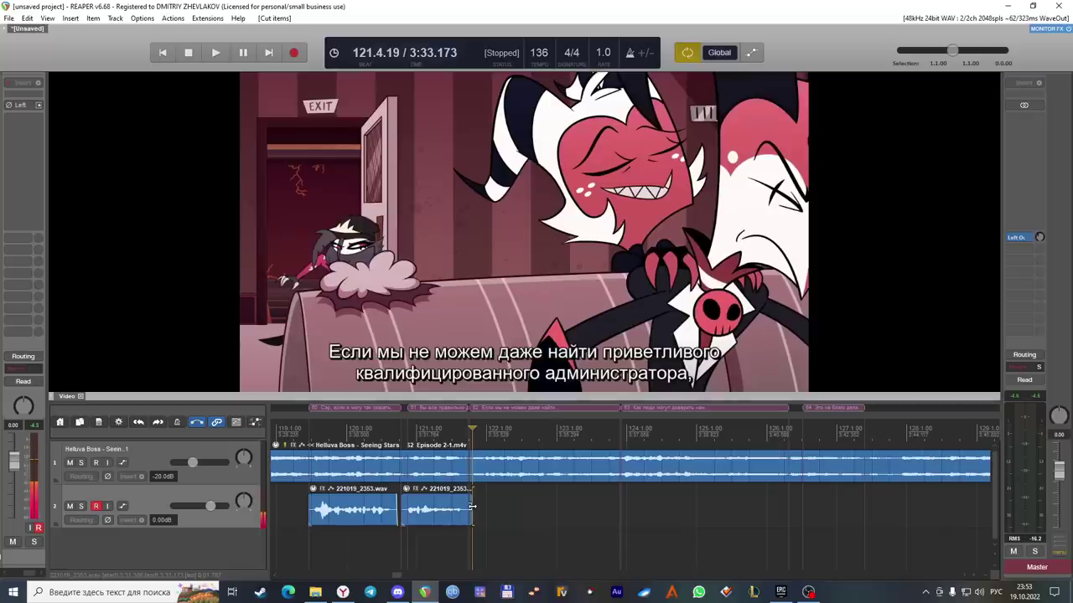
key(ctrl+r)
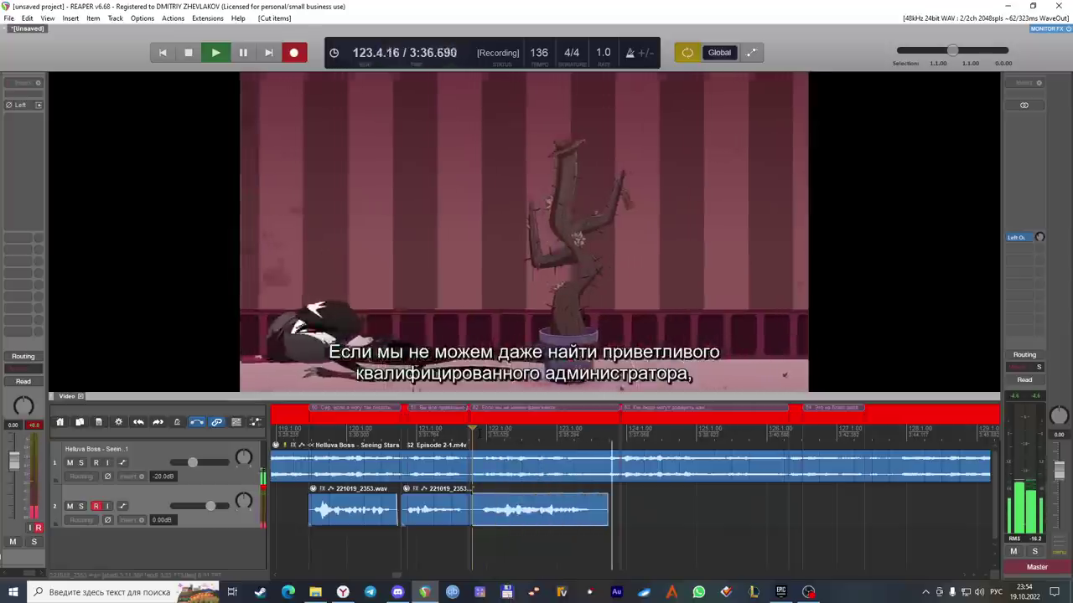
key(ctrl+alt+space)
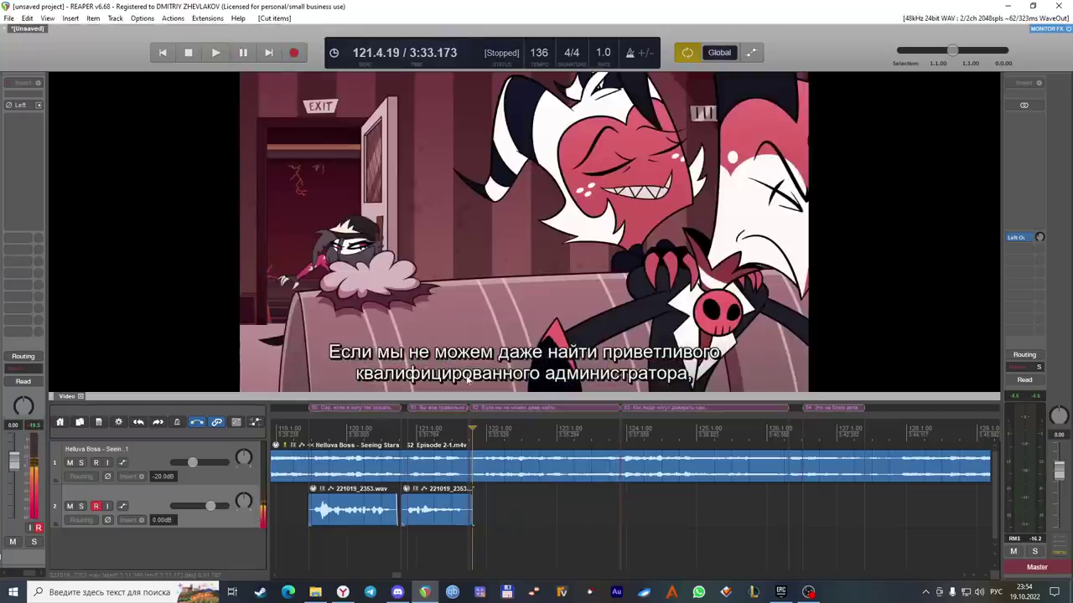
Try a longer take that includes "Как люди могут доверить нам убивать и калечить их врагов?", play it back and cut it.
key(ctrl+r)
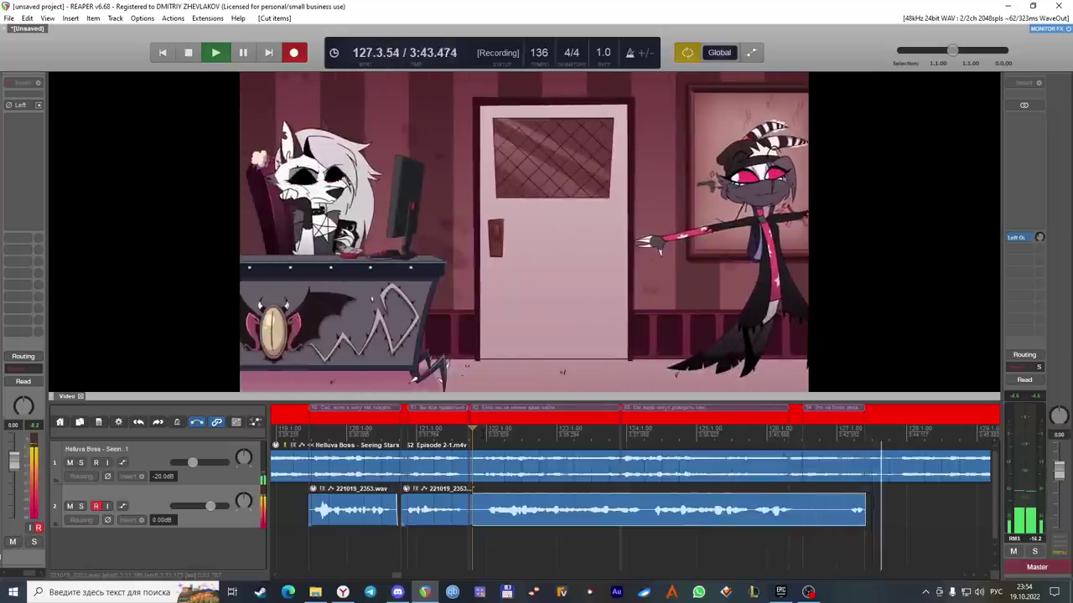
key(space)
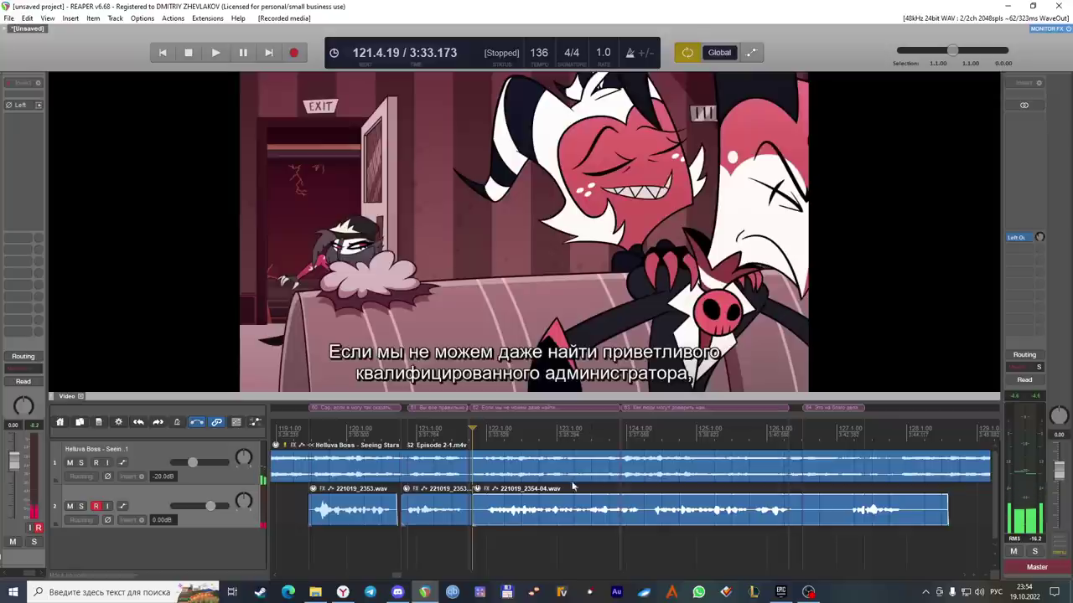
click(620, 511)
key(space)
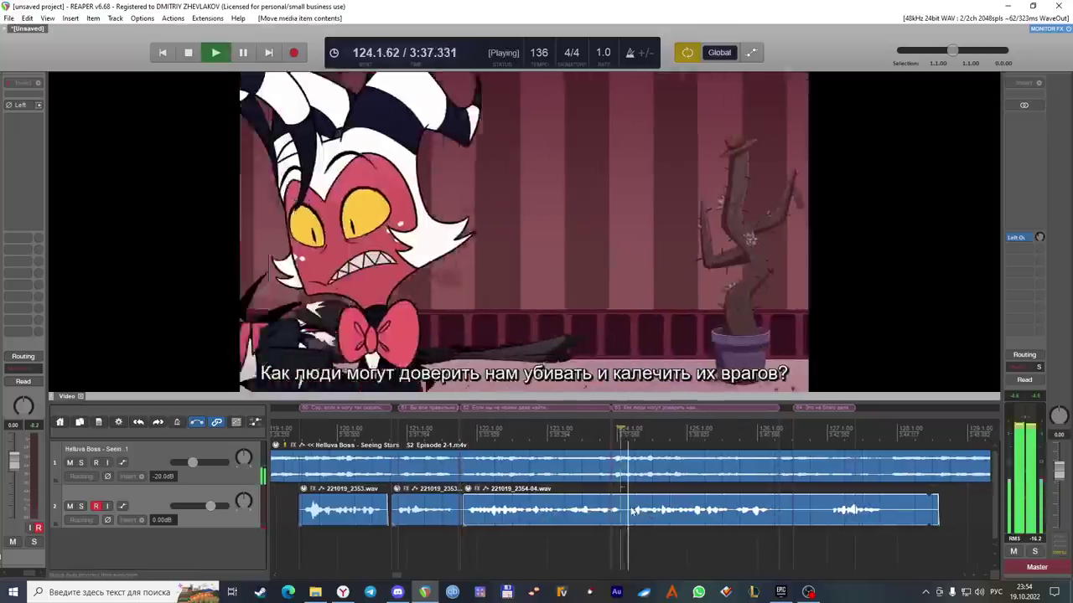
click(486, 511)
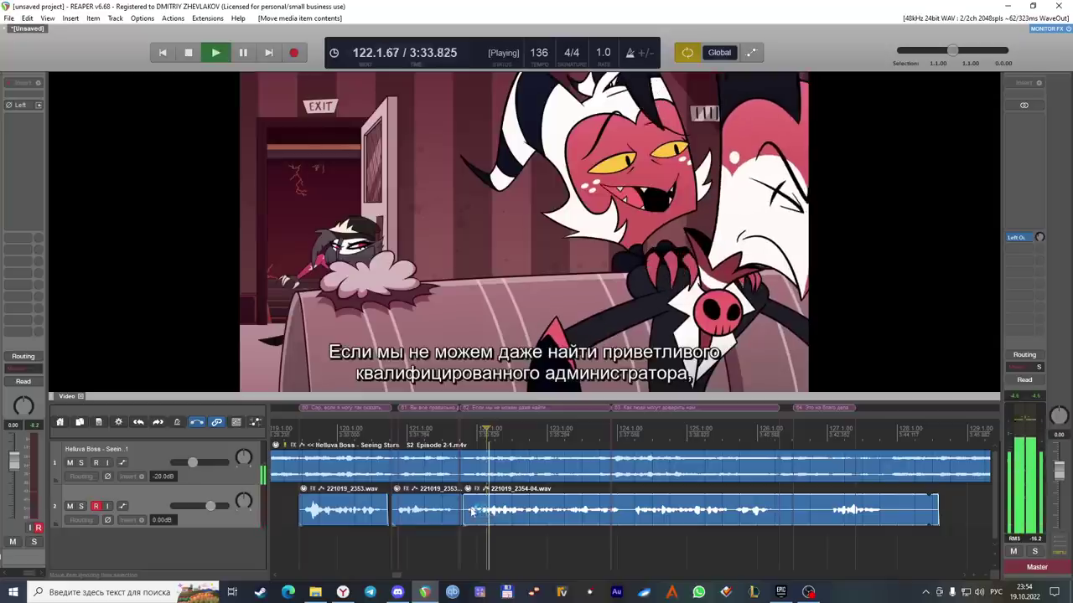
key(space)
key(ctrl+x)
Re-record the continuous take on track 2 from the end of the second clip at 3:33.173 past the third subtitle.
click(461, 509)
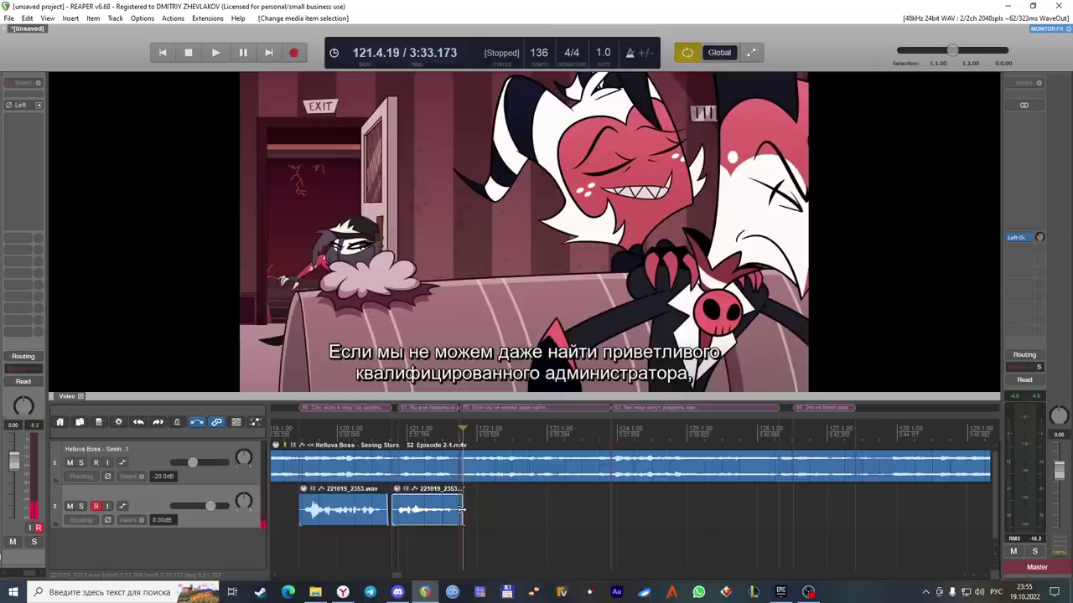
key(ctrl+r)
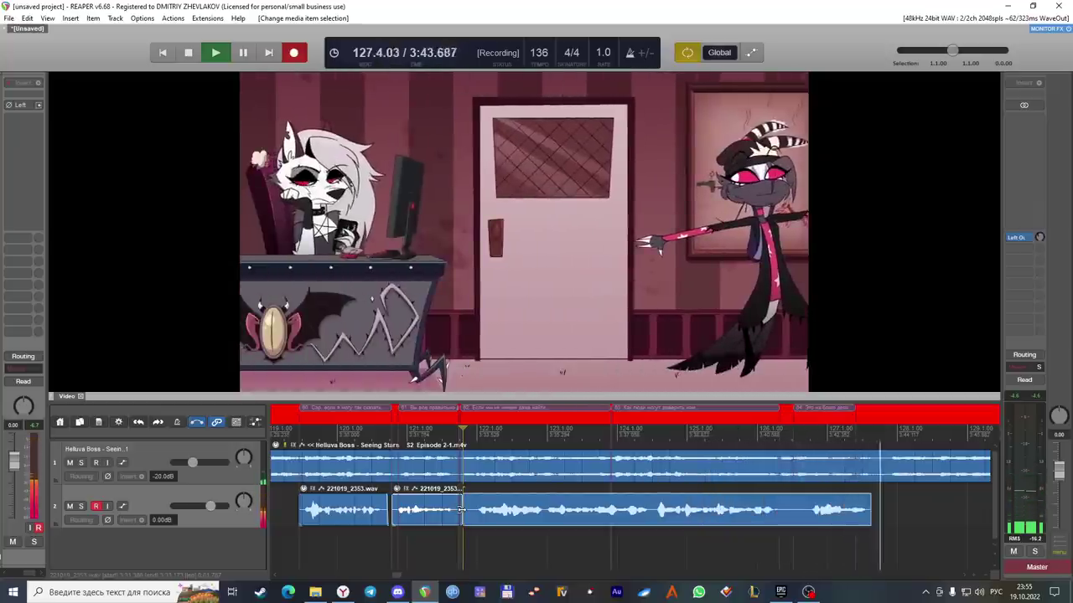
key(space)
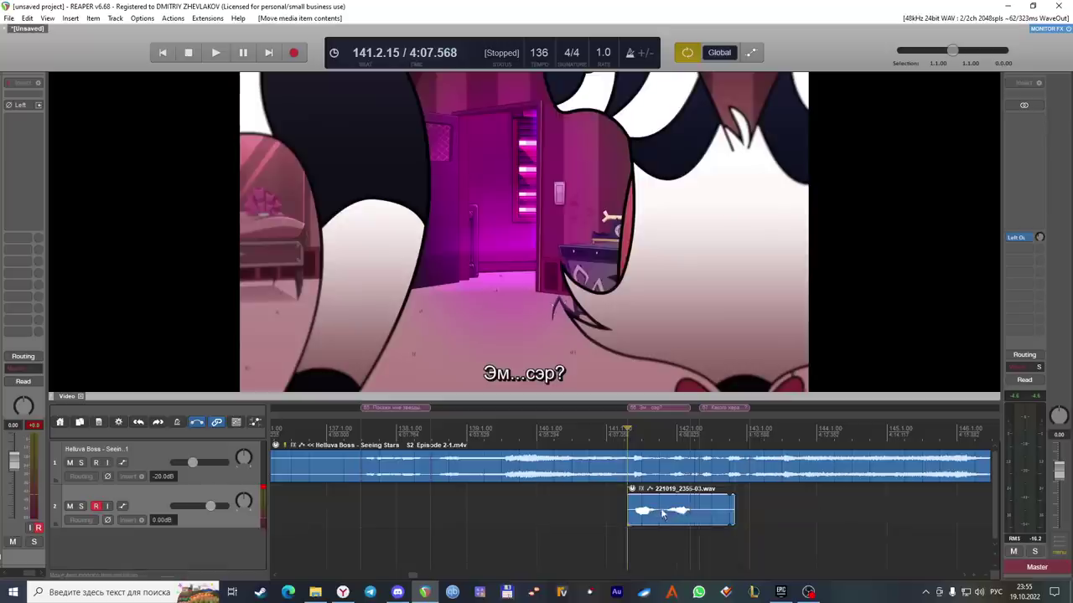
Record a voice take of "Митинг! Митинг! Митинг!" on track 2, starting at 4:40.215 just before the subtitle.
drag(645, 503, 458, 502)
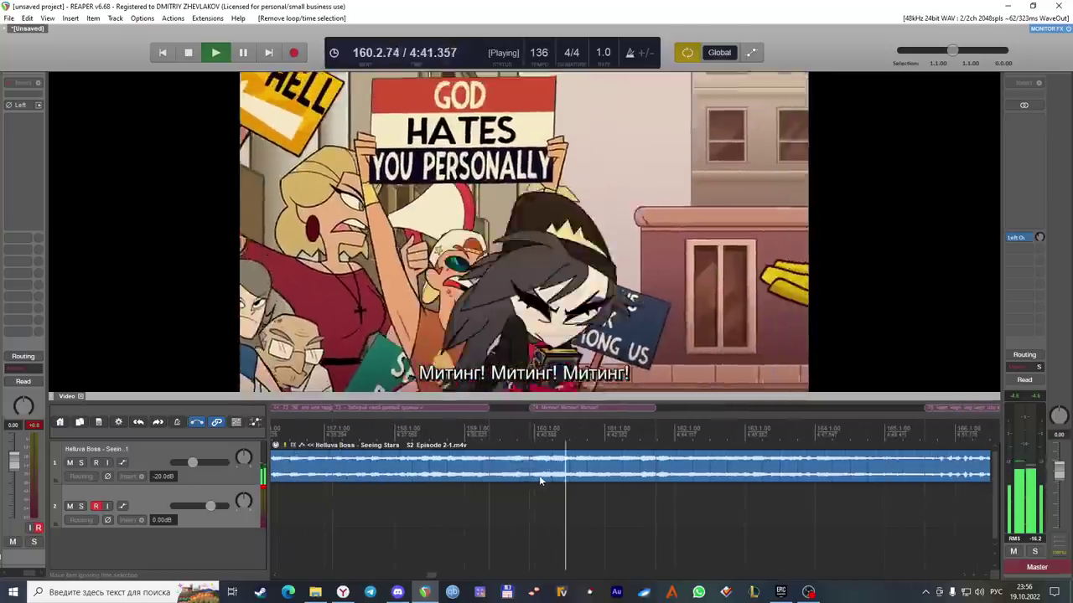
click(525, 479)
key(ctrl+r)
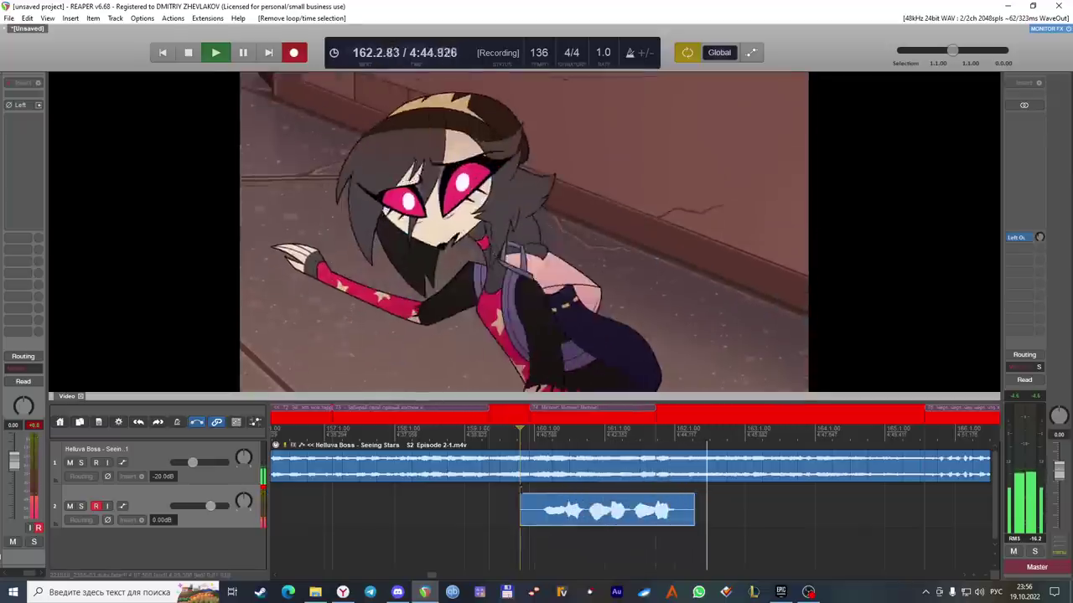
key(space)
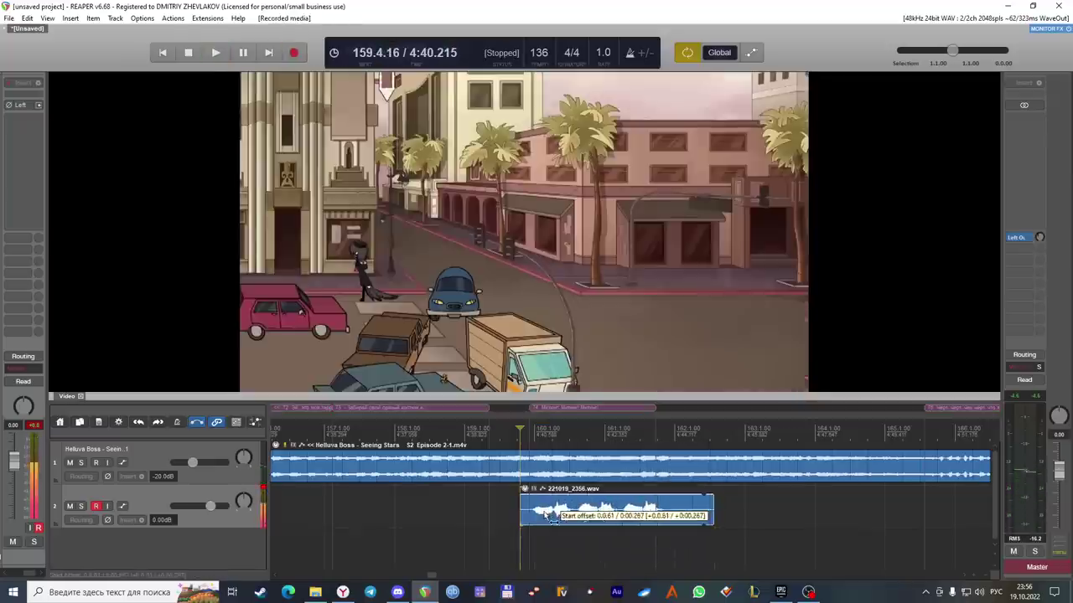
Slip the contents of the "Митинг!" take slightly earlier and cut off its tail after the third shout.
click(678, 518)
drag(679, 519, 483, 519)
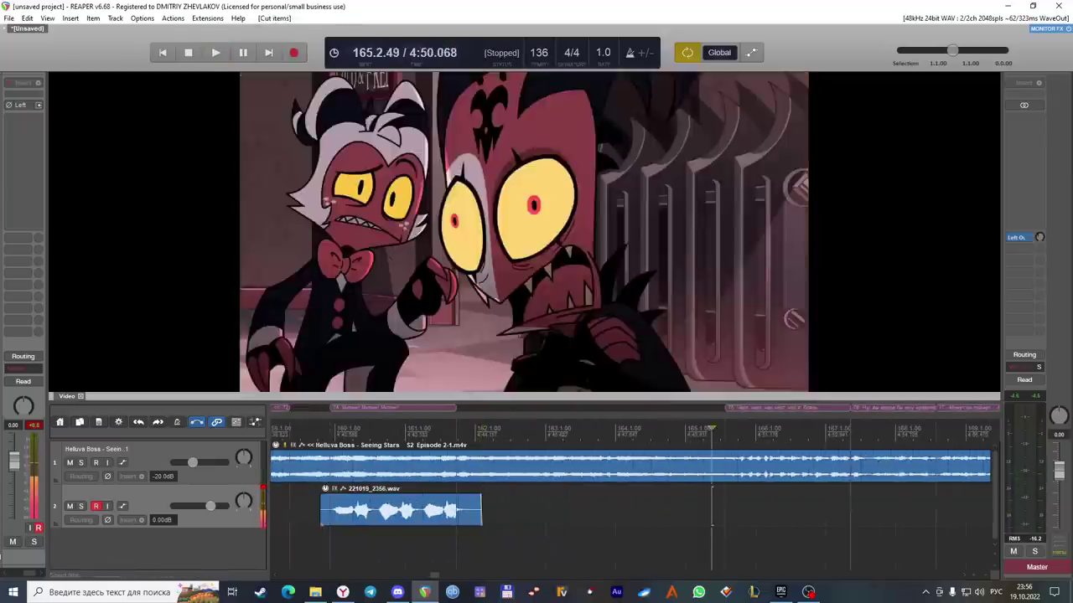